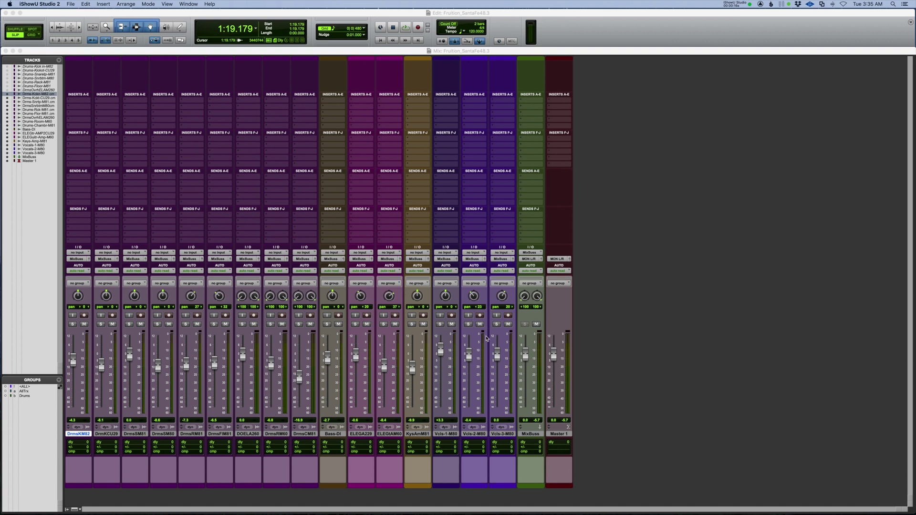
Play a passage of the mix from the current cursor position and stop playback.
{"action": "left_click", "coordinate": [473, 434]}
{"action": "key", "text": "space"}
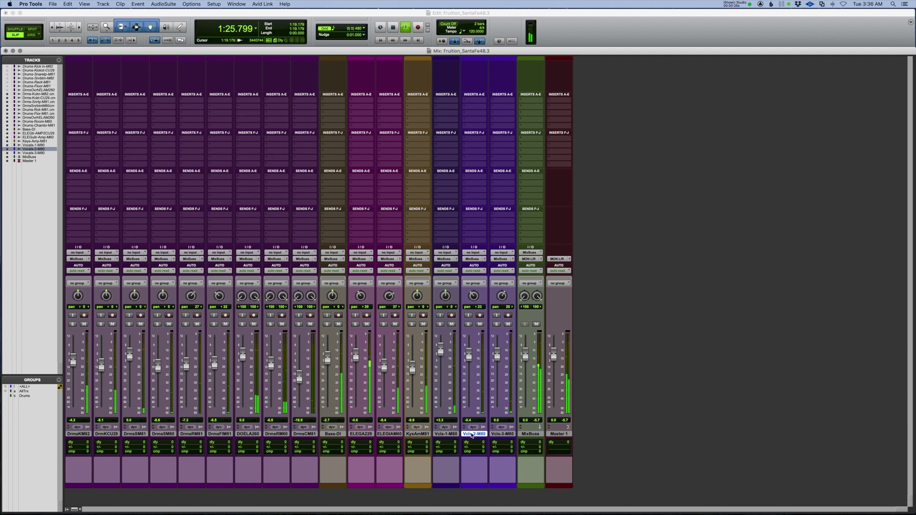
{"action": "key", "text": "space"}
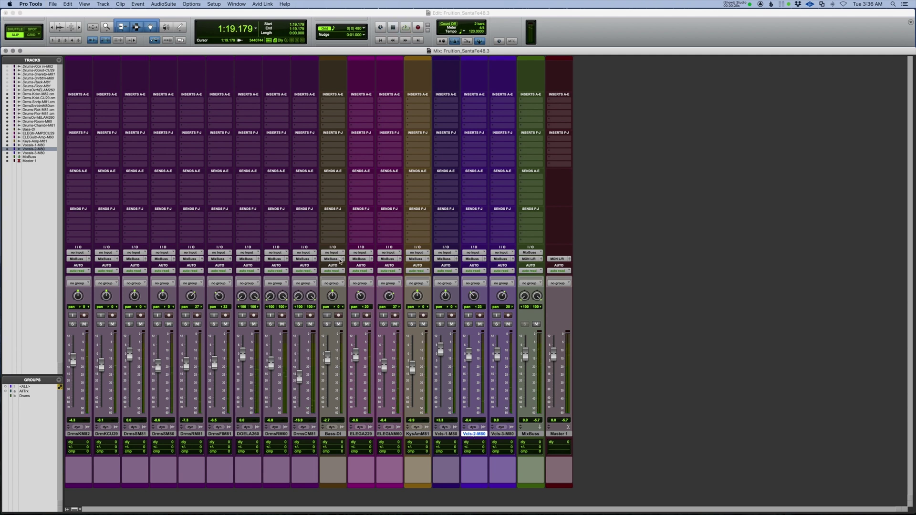
Insert the mono NLS Channel plug-in in the last insert slot of every track from DrmsKM82 through Vcls-3-M80.
{"action": "left_click", "coordinate": [90, 435]}
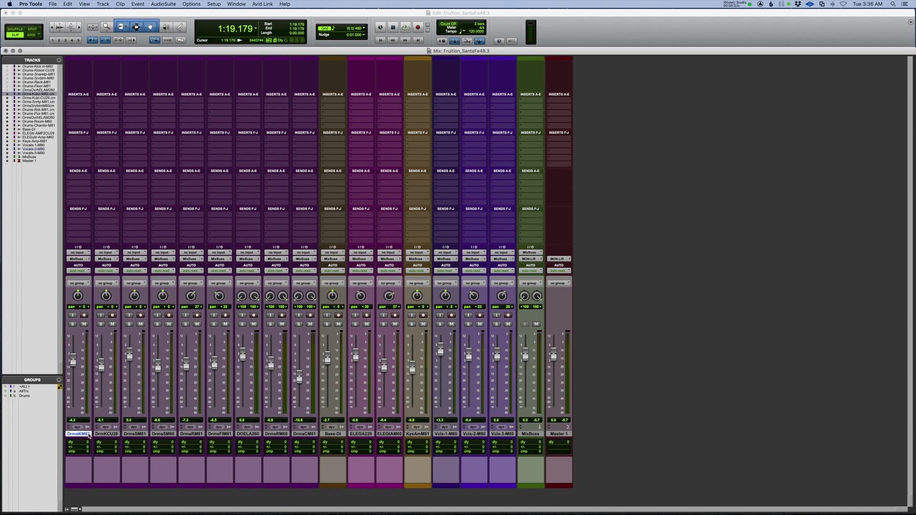
{"action": "left_click", "coordinate": [503, 436], "text": "shift"}
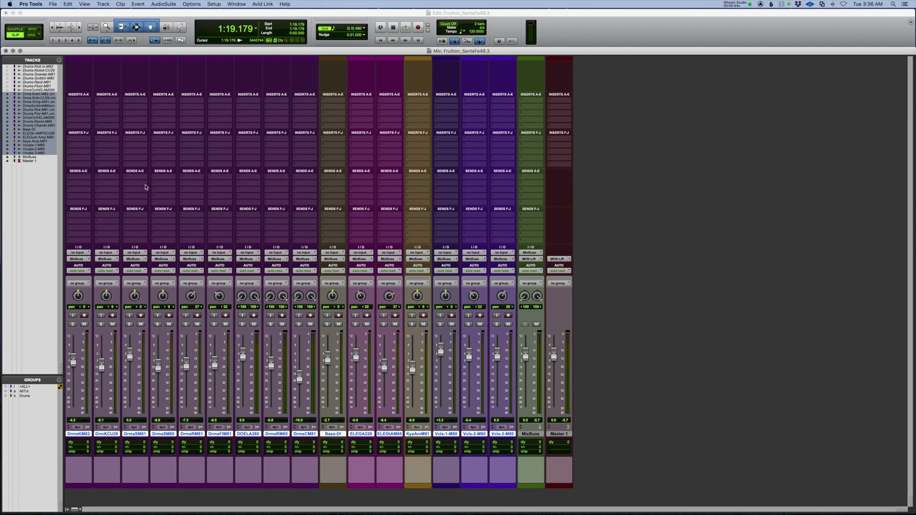
{"action": "left_click", "coordinate": [82, 166]}
{"action": "mouse_move", "coordinate": [82, 167]}
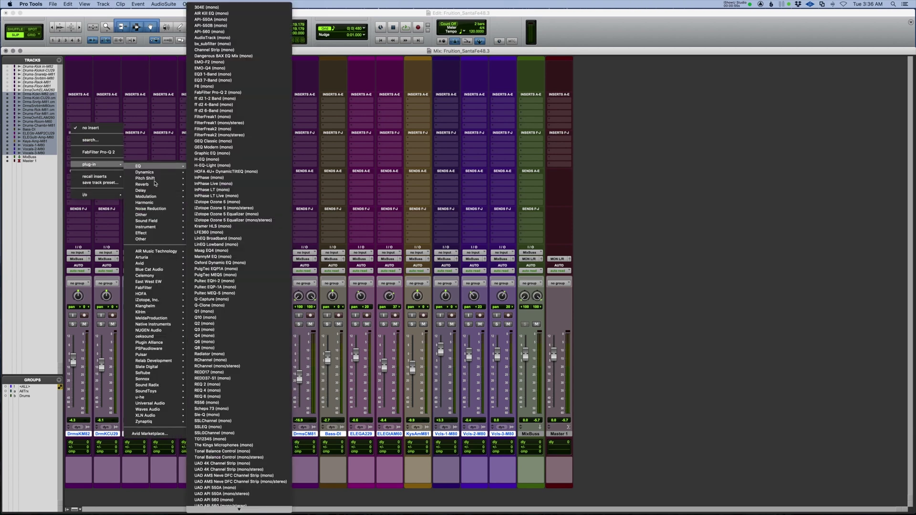
{"action": "mouse_move", "coordinate": [156, 203]}
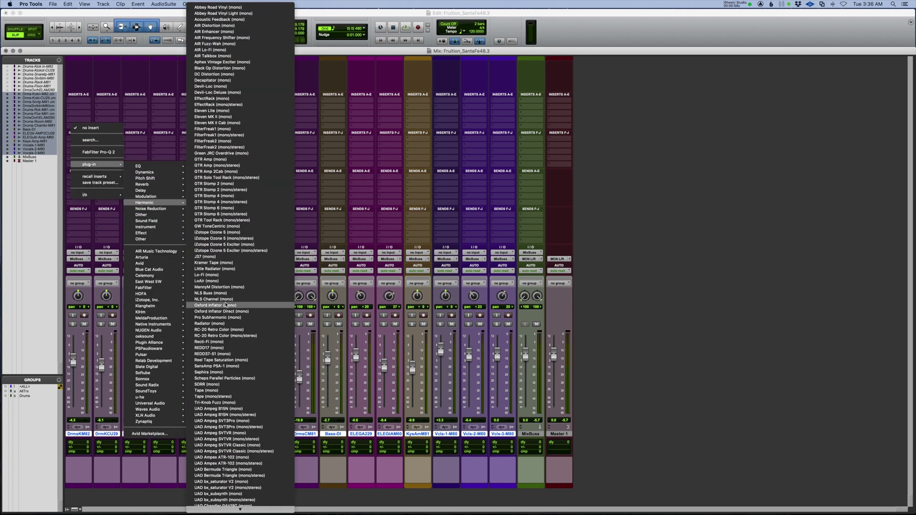
{"action": "key", "text": "Escape"}
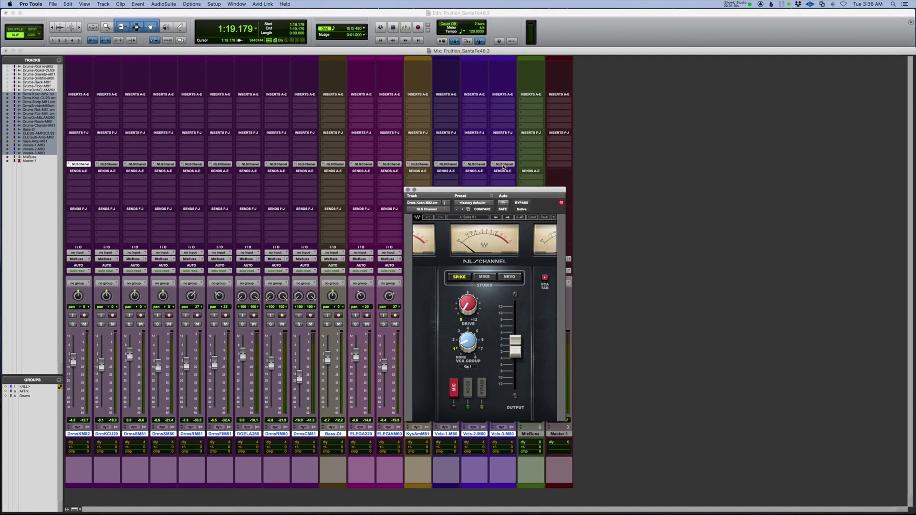
Open the NLS Channel on the third vocal track to check it, and close its plug-in window.
{"action": "left_click", "coordinate": [503, 165]}
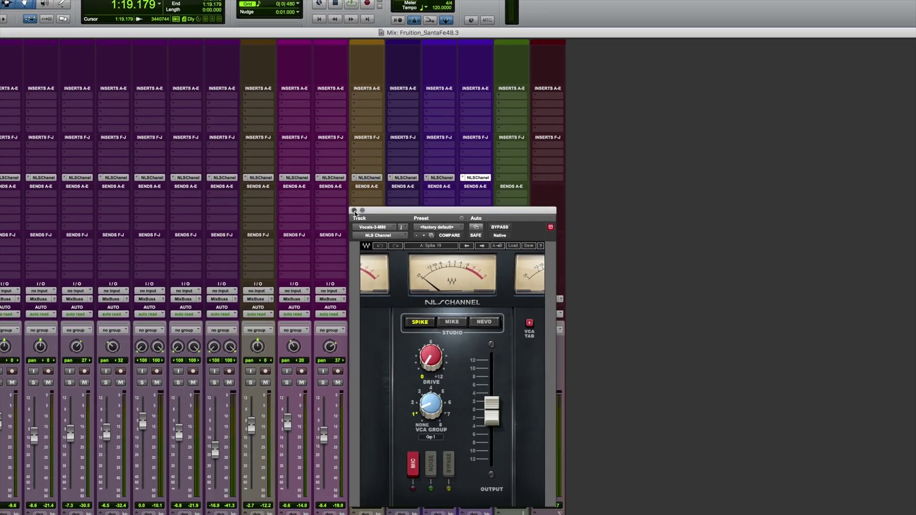
{"action": "left_click", "coordinate": [216, 263]}
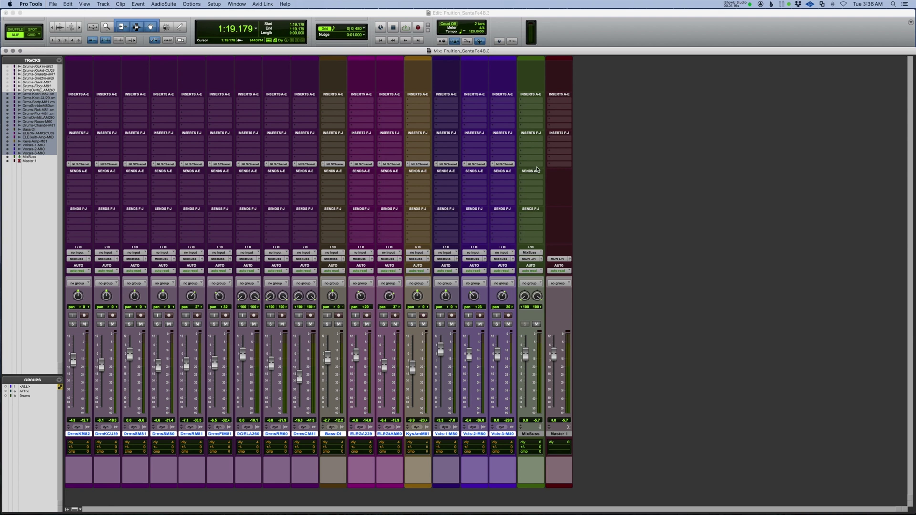
{"action": "left_click", "coordinate": [502, 165]}
{"action": "left_click", "coordinate": [502, 164]}
Insert the multi-mono NLS Buss plug-in in the MixBuss track's first insert slot and move its window clear of the mixer channels.
{"action": "left_click", "coordinate": [530, 104]}
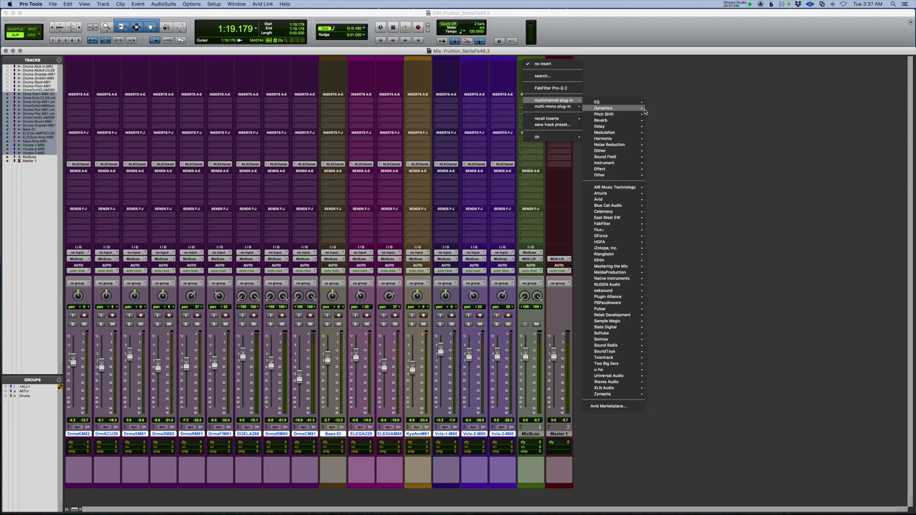
{"action": "mouse_move", "coordinate": [571, 108]}
{"action": "mouse_move", "coordinate": [614, 144]}
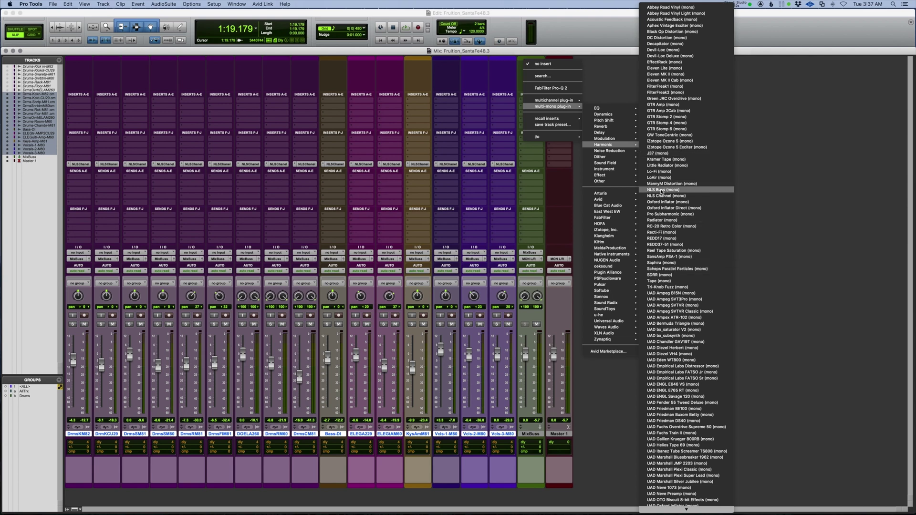
{"action": "left_click", "coordinate": [659, 190]}
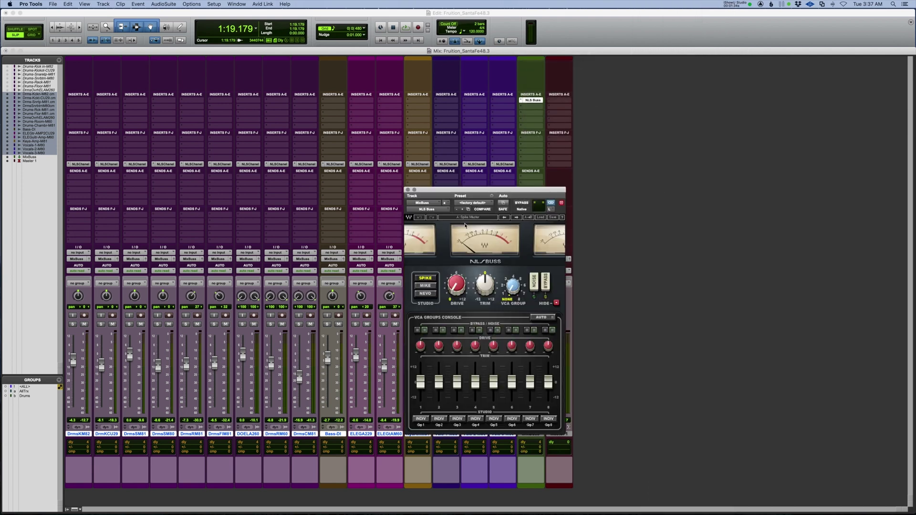
{"action": "left_click_drag", "start_coordinate": [478, 190], "coordinate": [658, 162]}
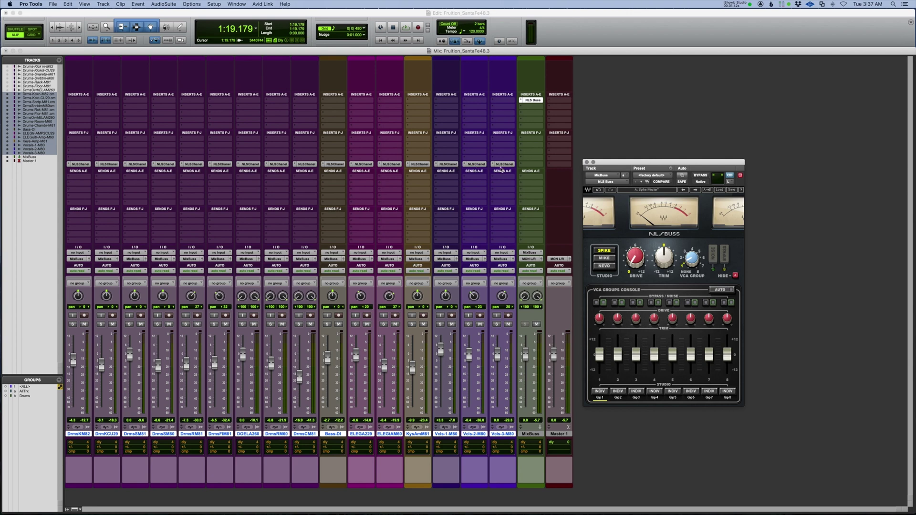
Open the NLS Channel on DrmsKM82 and arrange its window side by side with the MixBuss track's NLS Buss.
{"action": "left_click", "coordinate": [81, 164]}
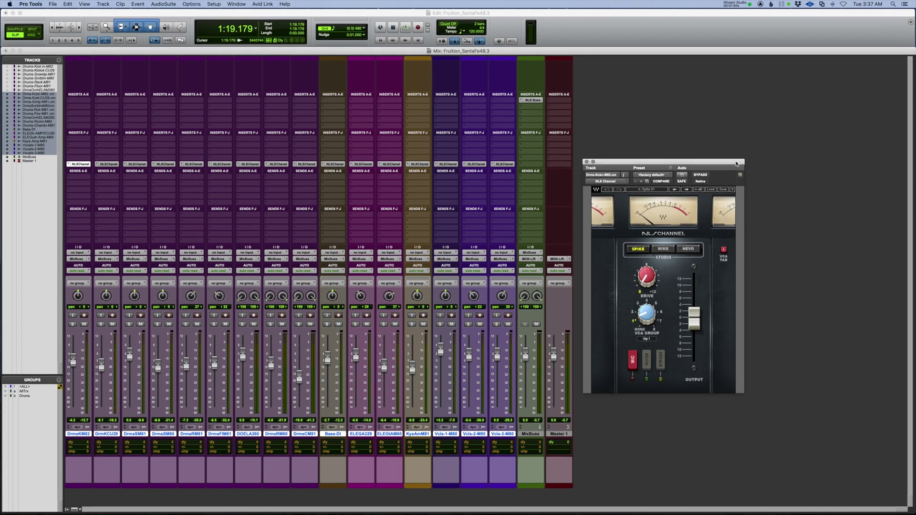
{"action": "left_click_drag", "start_coordinate": [663, 162], "coordinate": [432, 183]}
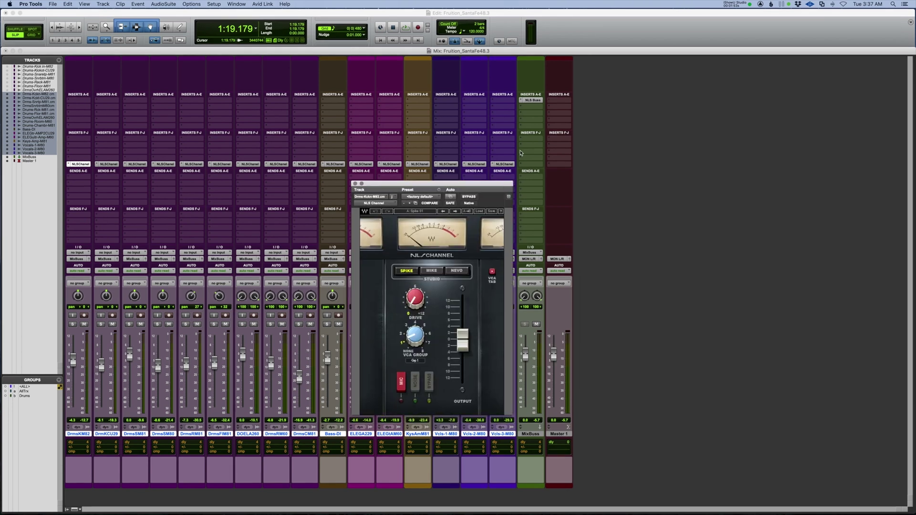
{"action": "left_click", "coordinate": [531, 100]}
{"action": "left_click_drag", "start_coordinate": [604, 164], "coordinate": [535, 181]}
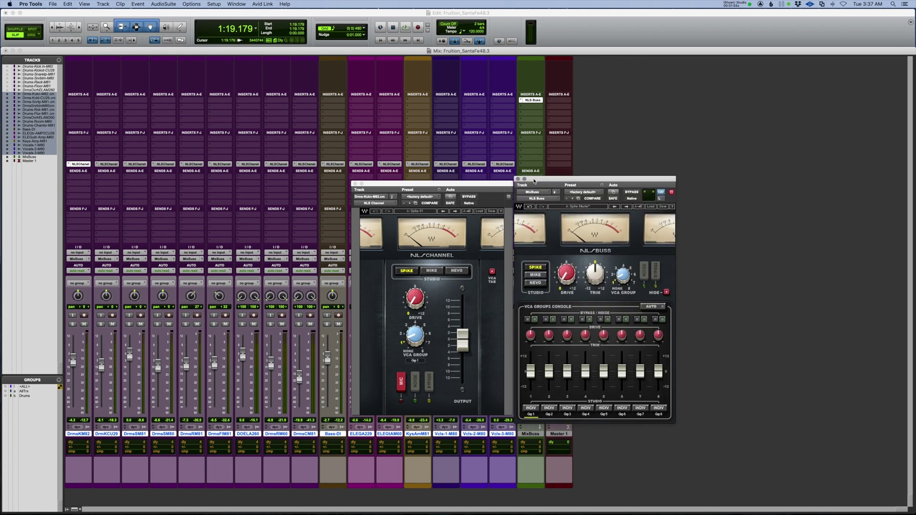
Try the Mike, Nevo and Spike studio models for VCA group 1 in NLS Buss.
{"action": "left_click", "coordinate": [532, 409]}
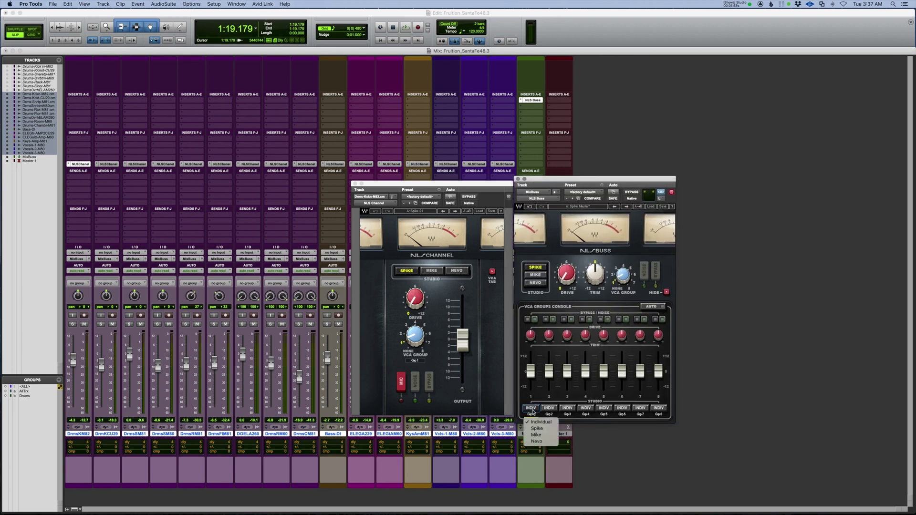
{"action": "left_click", "coordinate": [536, 435]}
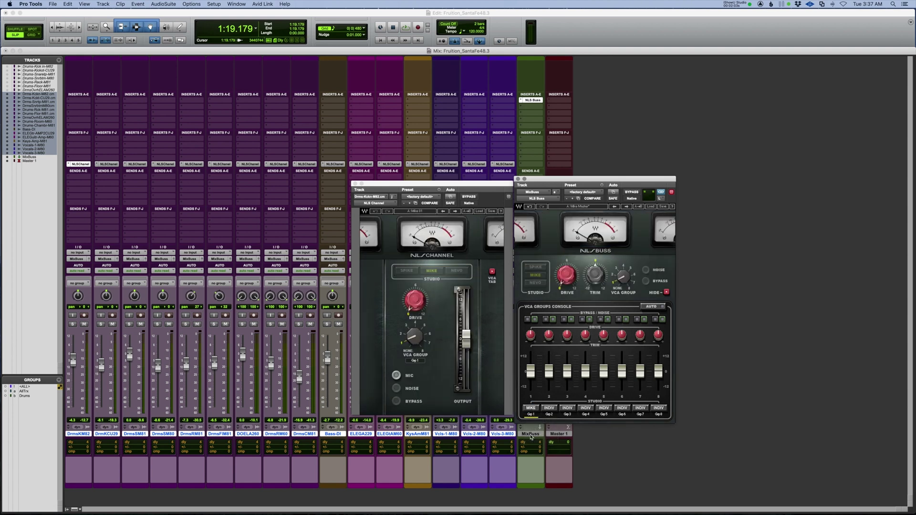
{"action": "left_click", "coordinate": [530, 409]}
{"action": "left_click", "coordinate": [534, 430]}
{"action": "left_click", "coordinate": [531, 409]}
{"action": "left_click", "coordinate": [535, 442]}
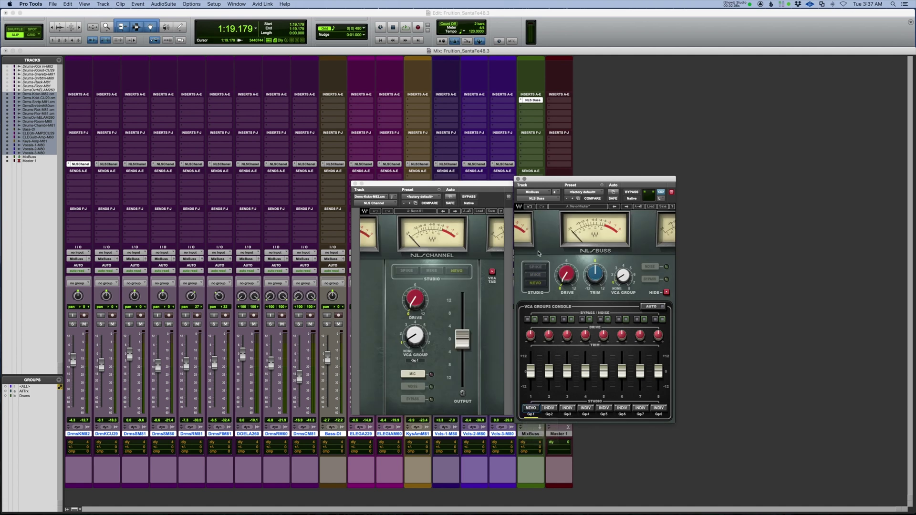
{"action": "left_click", "coordinate": [536, 267]}
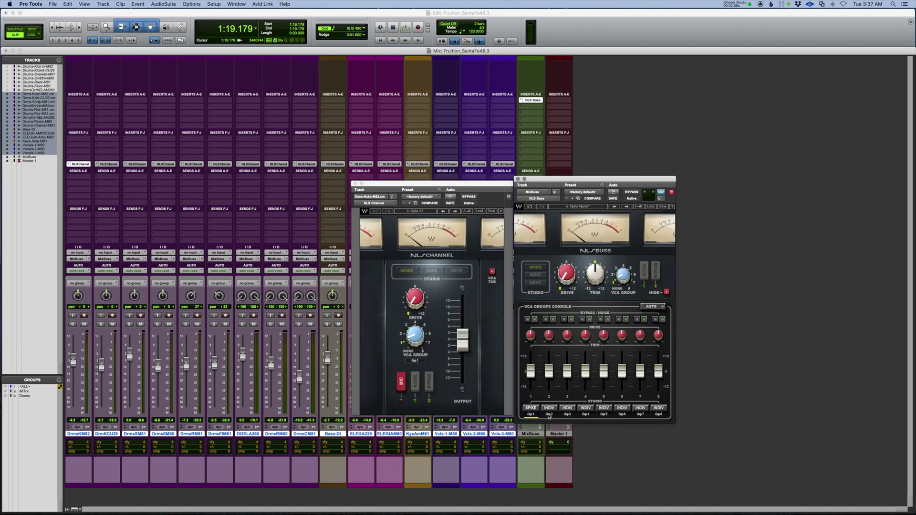
Switch VCA group 1's studio model between Mike and Nevo in NLS Buss, finishing on Mike.
{"action": "left_click", "coordinate": [530, 409]}
{"action": "left_click", "coordinate": [534, 429]}
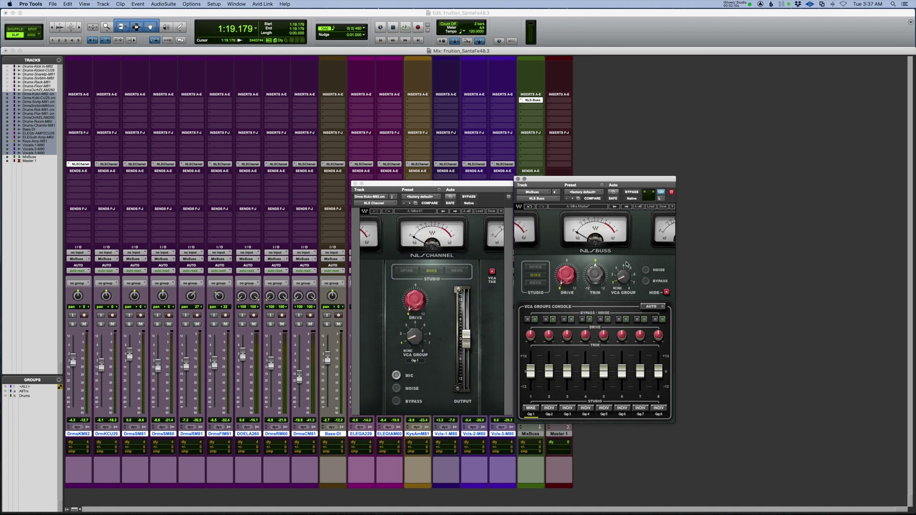
{"action": "left_click", "coordinate": [530, 409]}
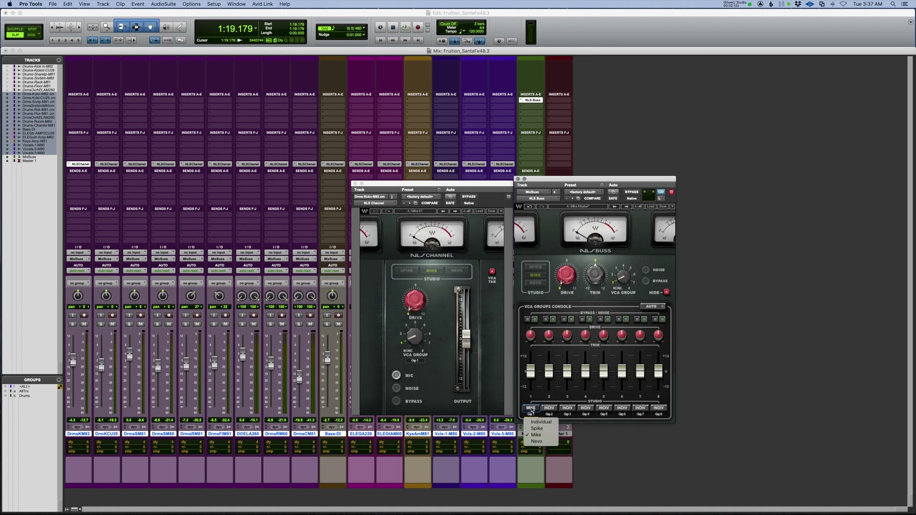
{"action": "left_click", "coordinate": [536, 441]}
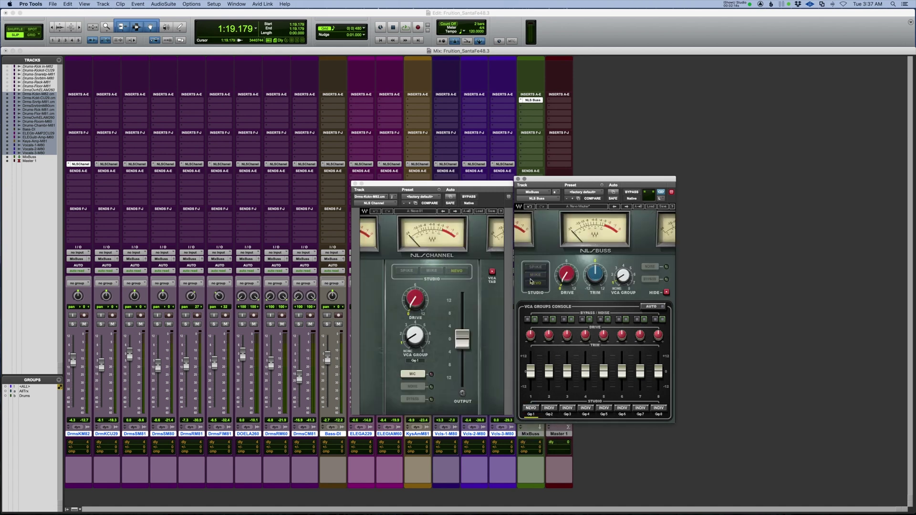
{"action": "left_click", "coordinate": [531, 409]}
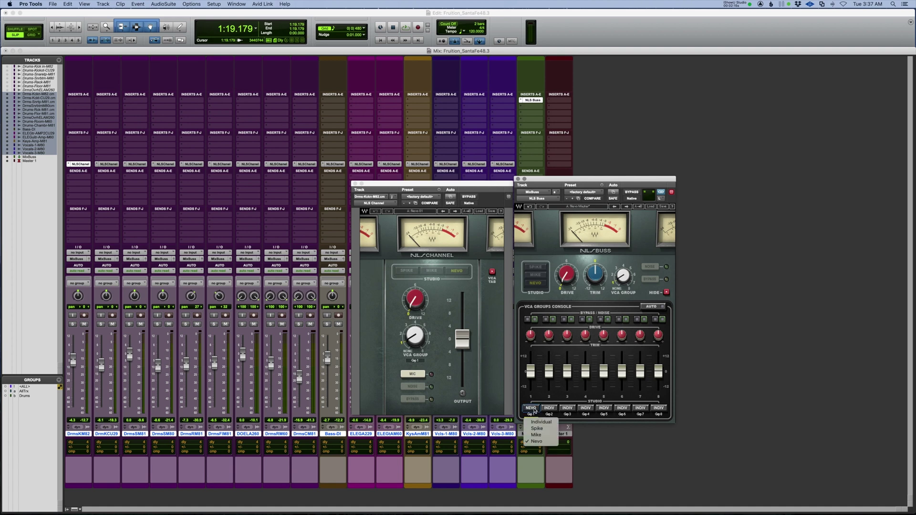
{"action": "left_click", "coordinate": [535, 435]}
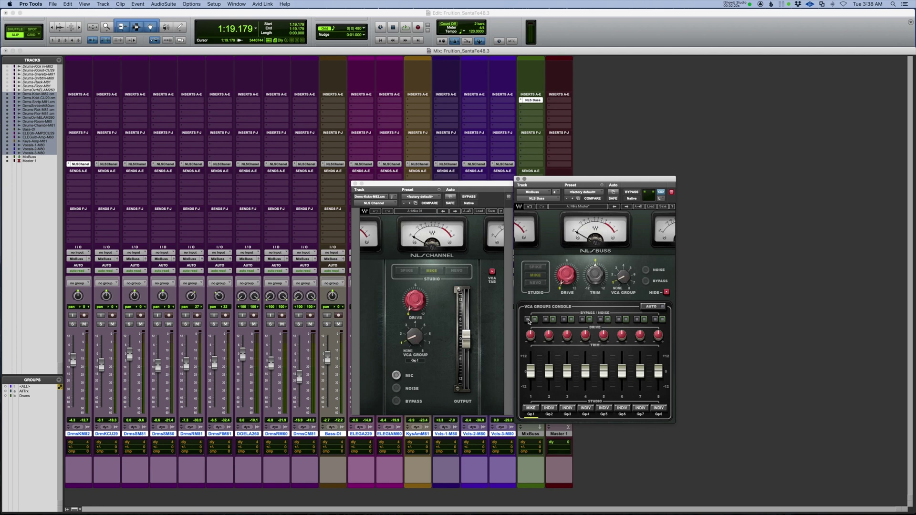
Compare the mix with and without NLS by toggling VCA group 1's bypass in NLS Buss during two playback passes.
{"action": "left_click", "coordinate": [528, 320]}
{"action": "key", "text": "space"}
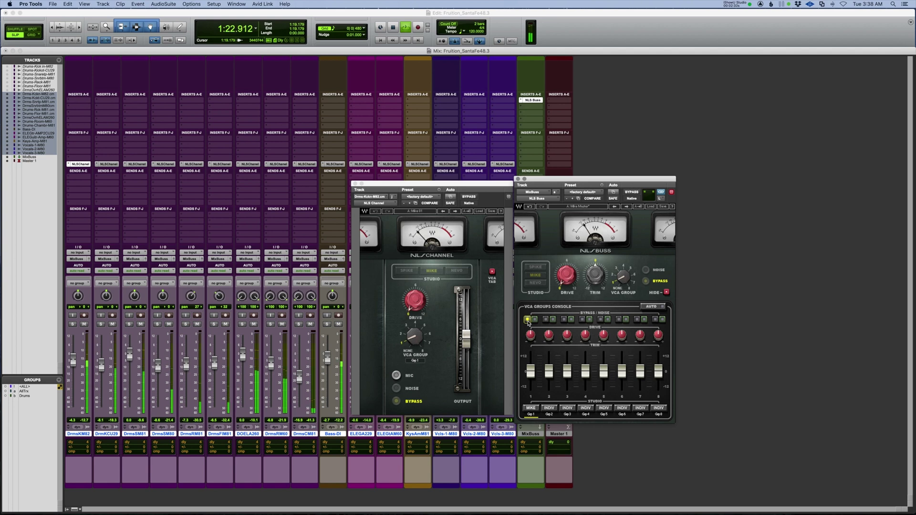
{"action": "left_click", "coordinate": [528, 320]}
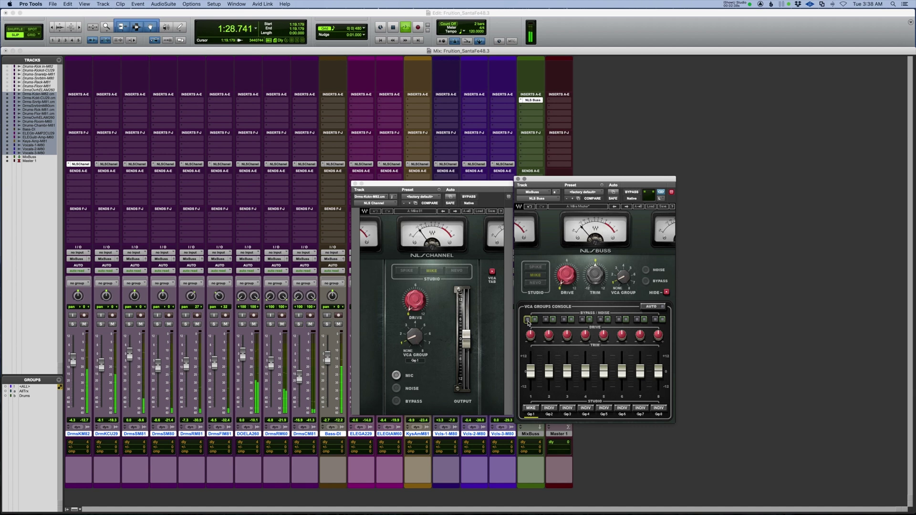
{"action": "key", "text": "space"}
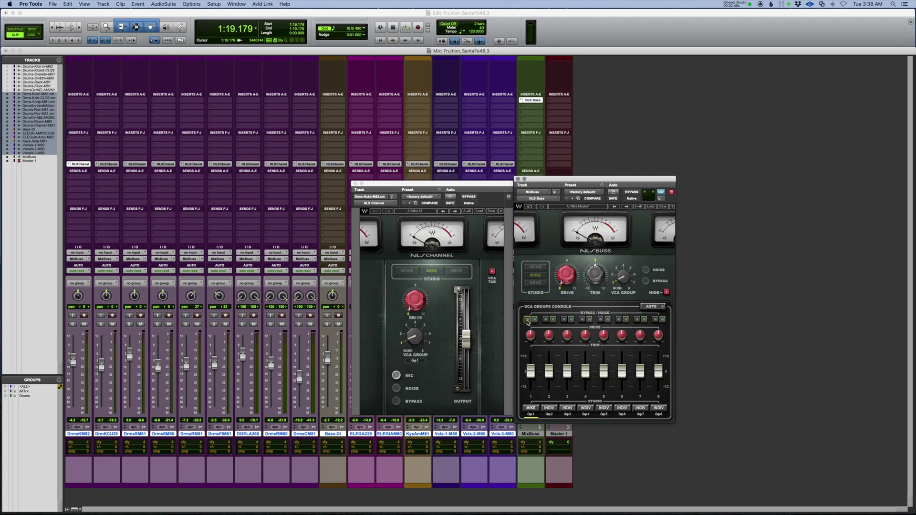
{"action": "key", "text": "space"}
{"action": "left_click", "coordinate": [527, 319]}
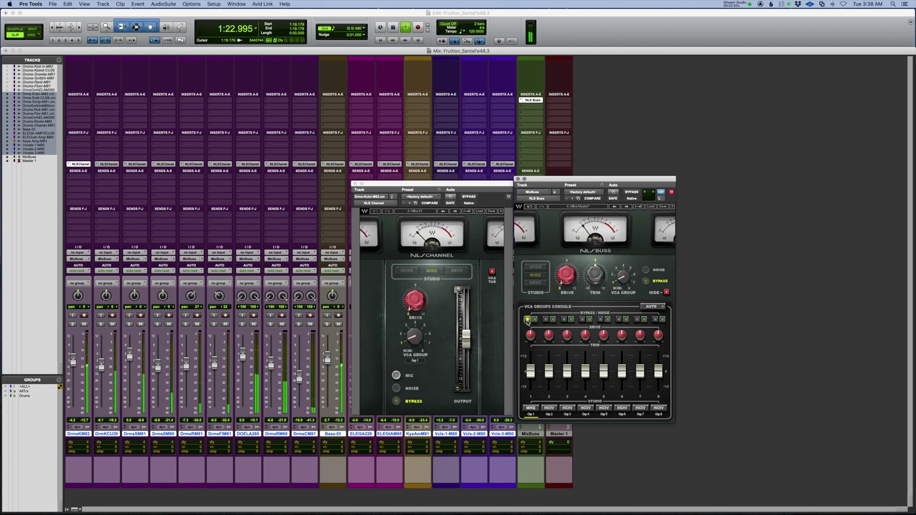
{"action": "left_click", "coordinate": [528, 319]}
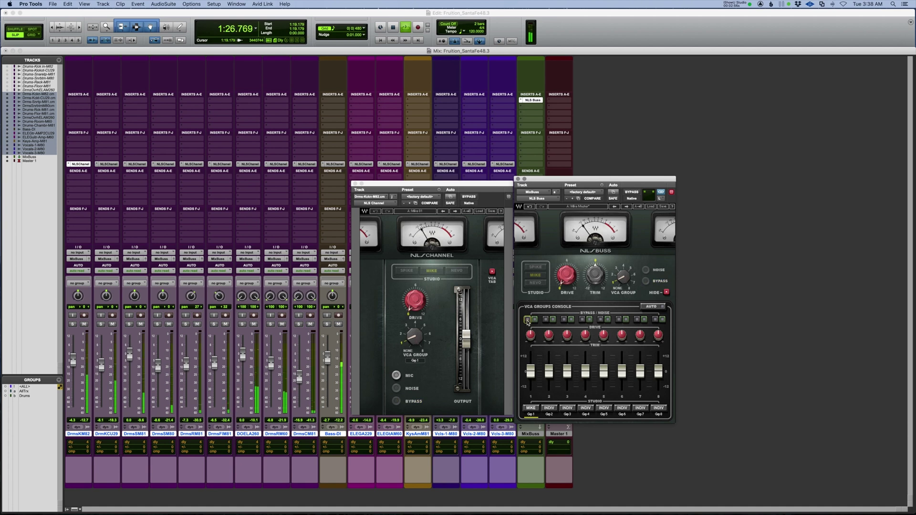
{"action": "key", "text": "space"}
Close the NLS plug-in windows and save the session with the MixBuss track selected.
{"action": "left_click", "coordinate": [518, 179]}
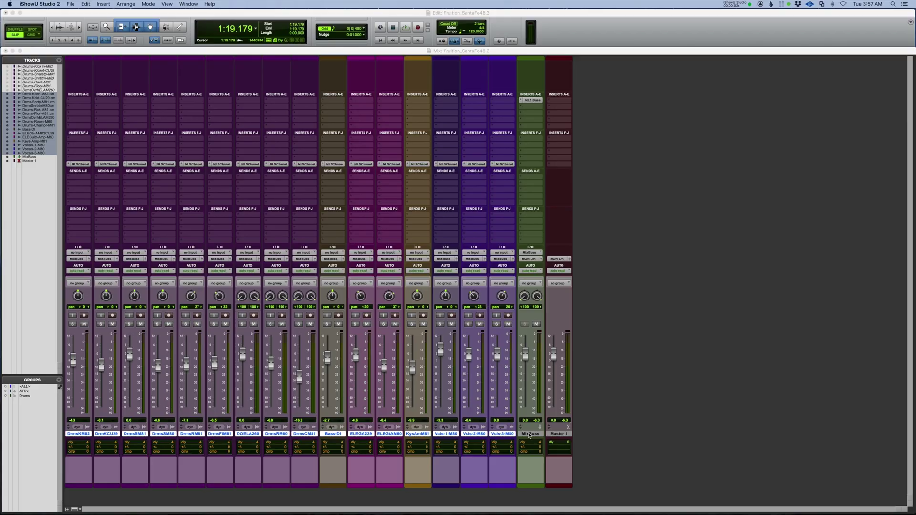
{"action": "left_click", "coordinate": [529, 435]}
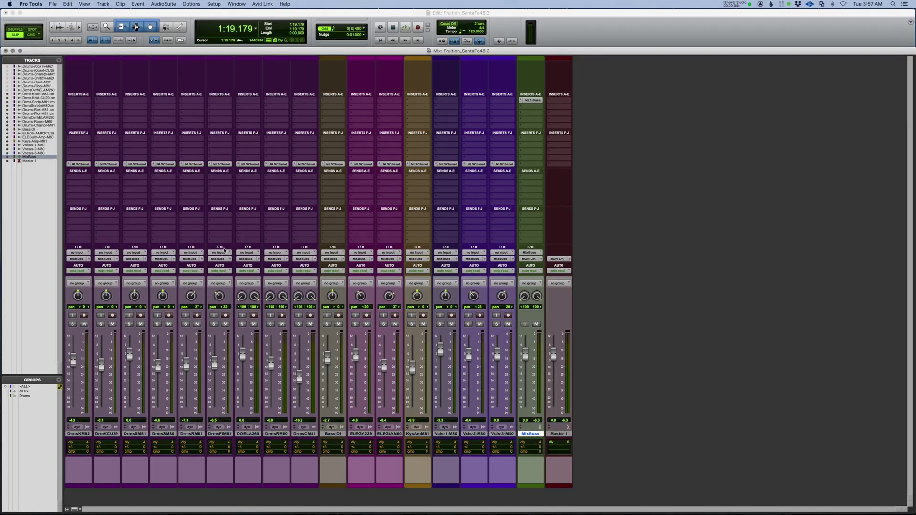
{"action": "key", "text": "super+s"}
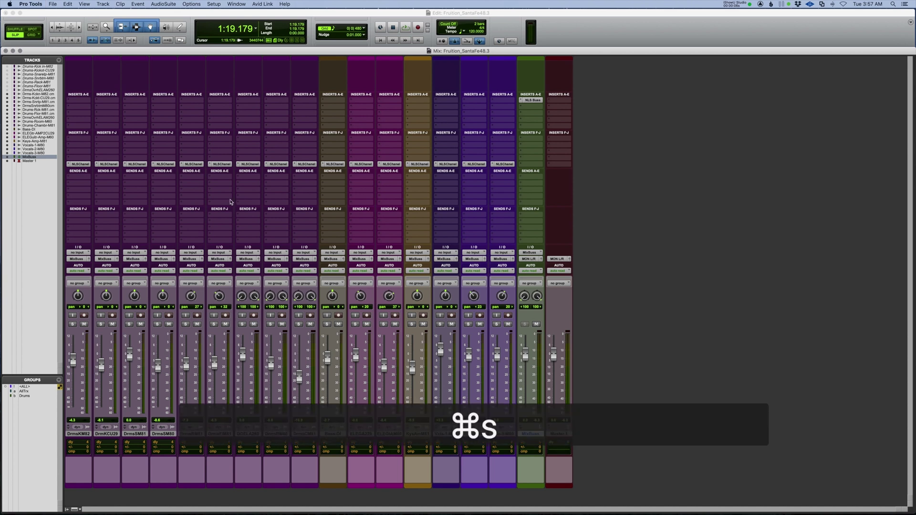
Select all nine drum tracks, from DrmsKM82 through DrmsCM81, and save the session.
{"action": "left_click", "coordinate": [86, 434]}
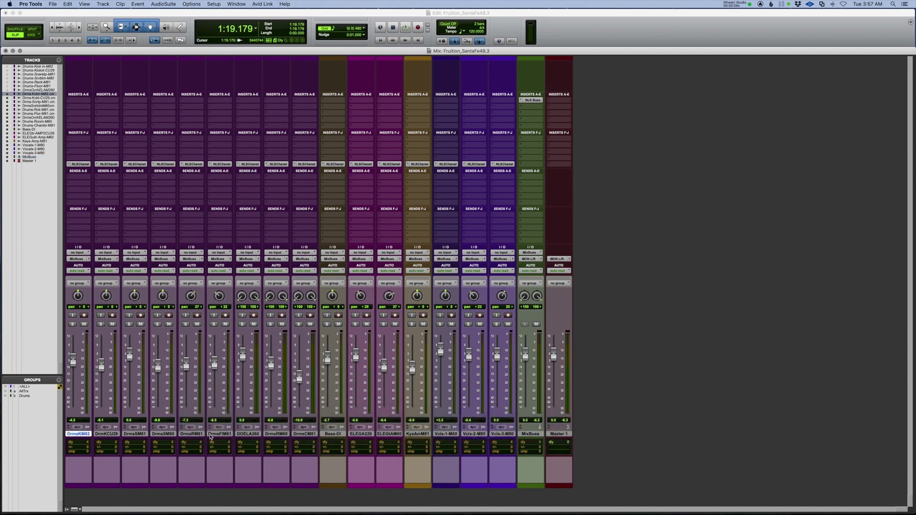
{"action": "left_click", "coordinate": [300, 435], "text": "shift"}
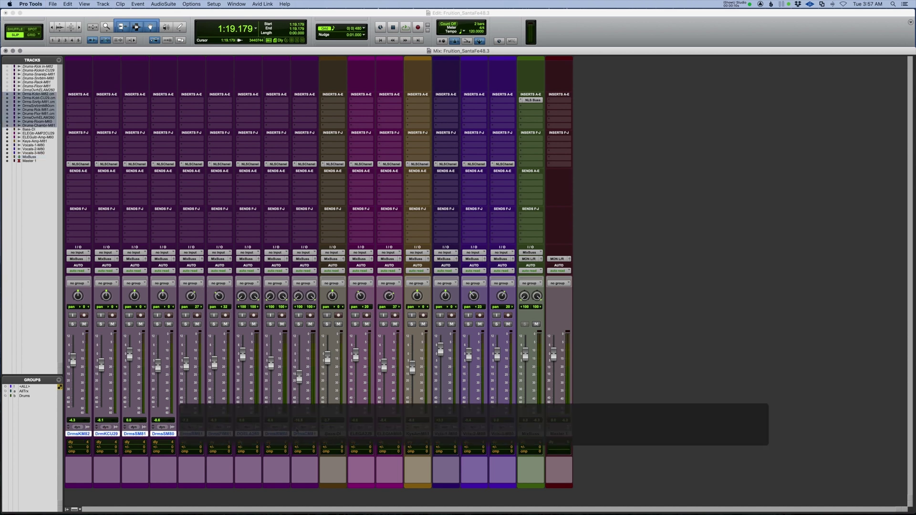
{"action": "key", "text": "super+s"}
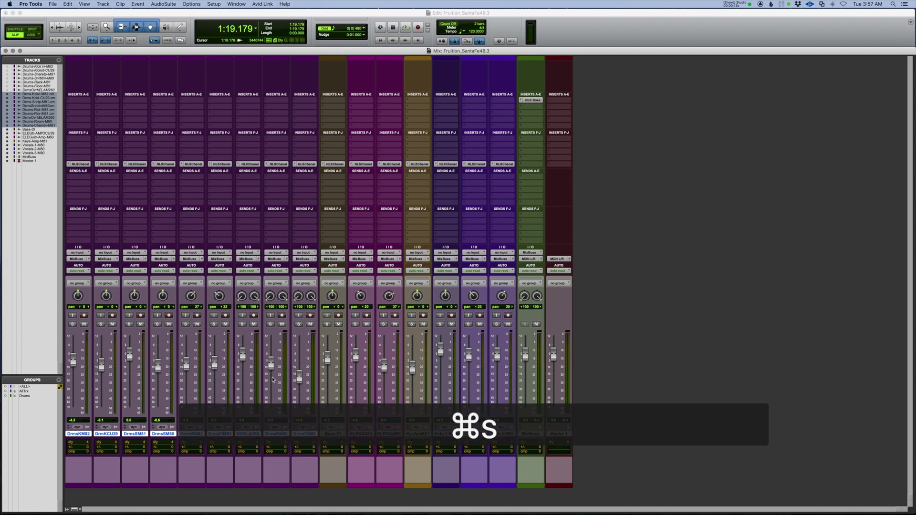
Create one new stereo Aux Input track directly after the last drum track, DrmsCM81.
{"action": "left_click", "coordinate": [310, 434]}
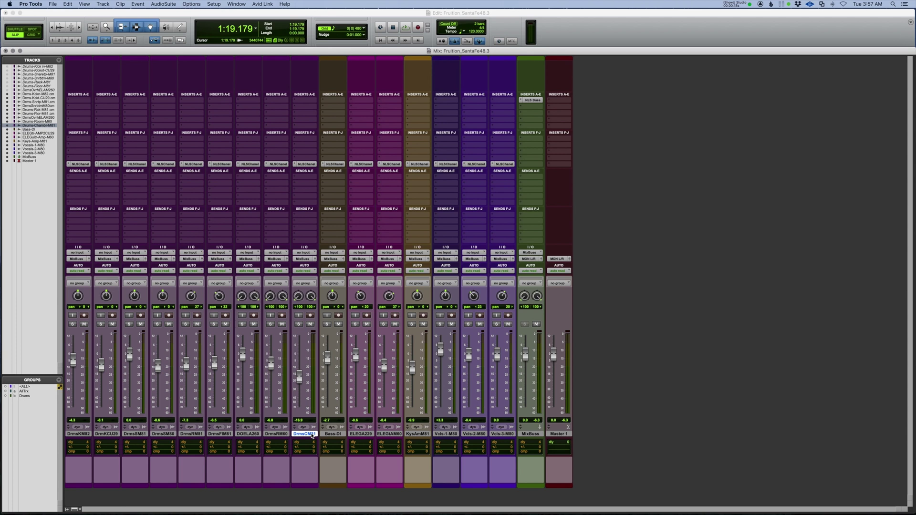
{"action": "key", "text": "super+shift+n"}
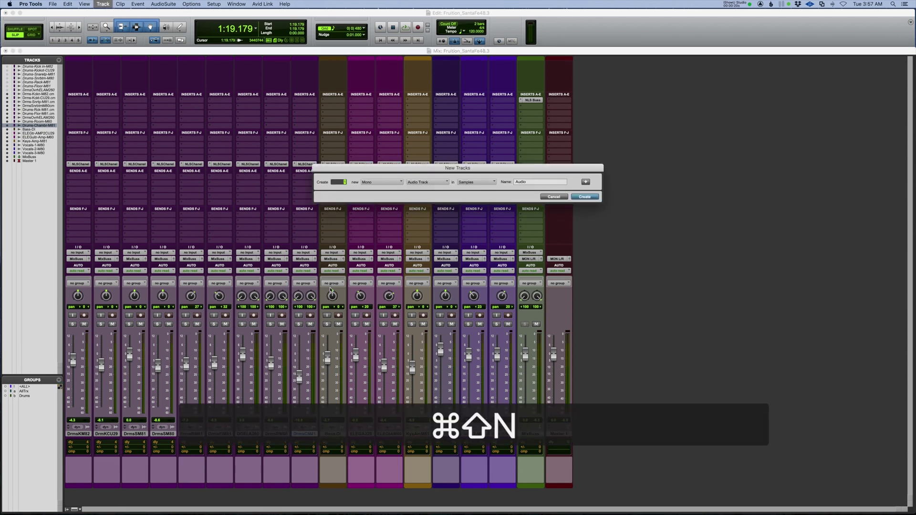
{"action": "left_click", "coordinate": [372, 185]}
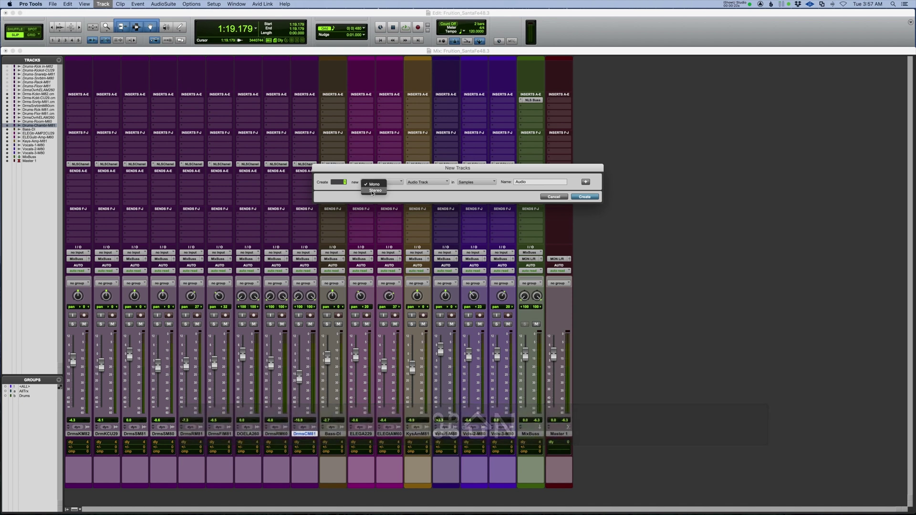
{"action": "left_click", "coordinate": [375, 192]}
{"action": "left_click", "coordinate": [418, 184]}
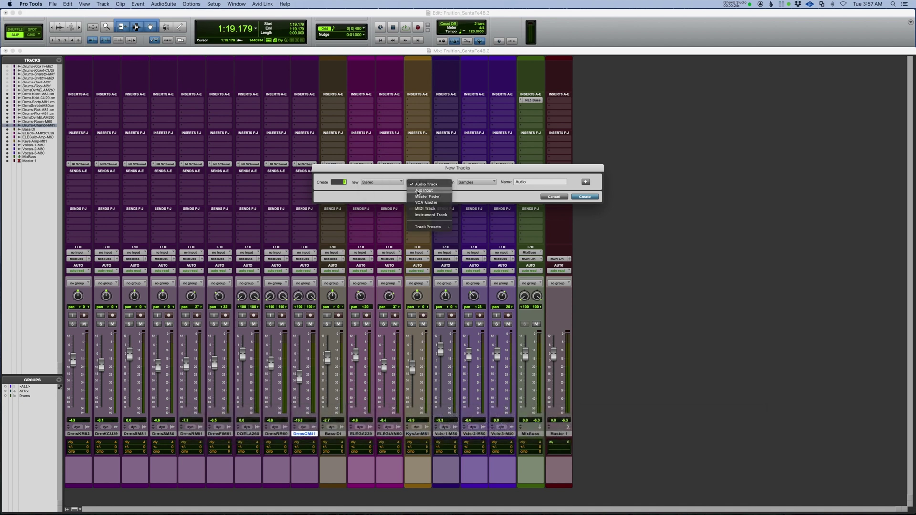
{"action": "left_click", "coordinate": [420, 189]}
{"action": "left_click", "coordinate": [595, 197]}
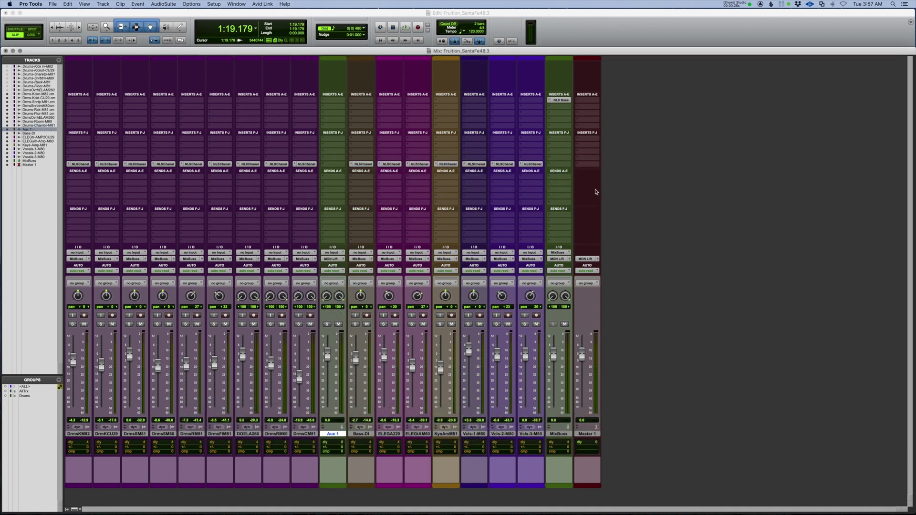
Route the new aux track's output to the MixBuss bus and set its input to the DrumsSub bus.
{"action": "left_click", "coordinate": [331, 258]}
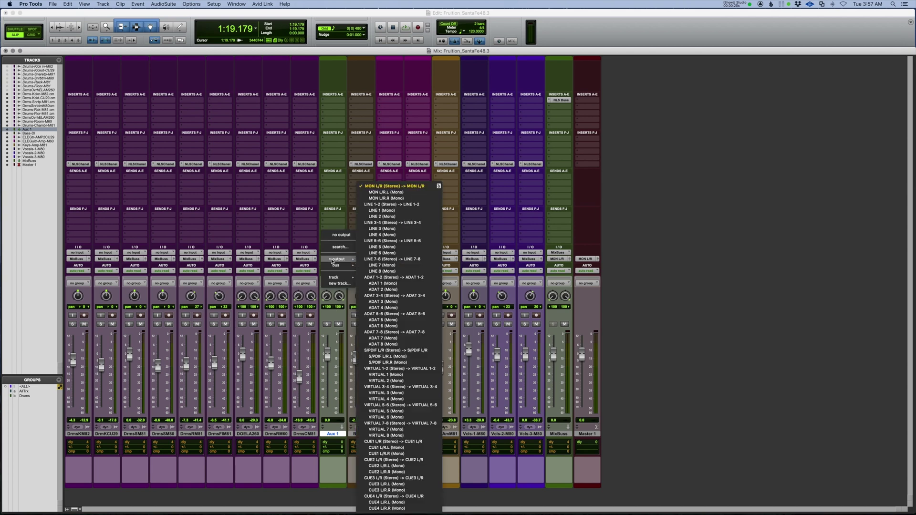
{"action": "mouse_move", "coordinate": [335, 268]}
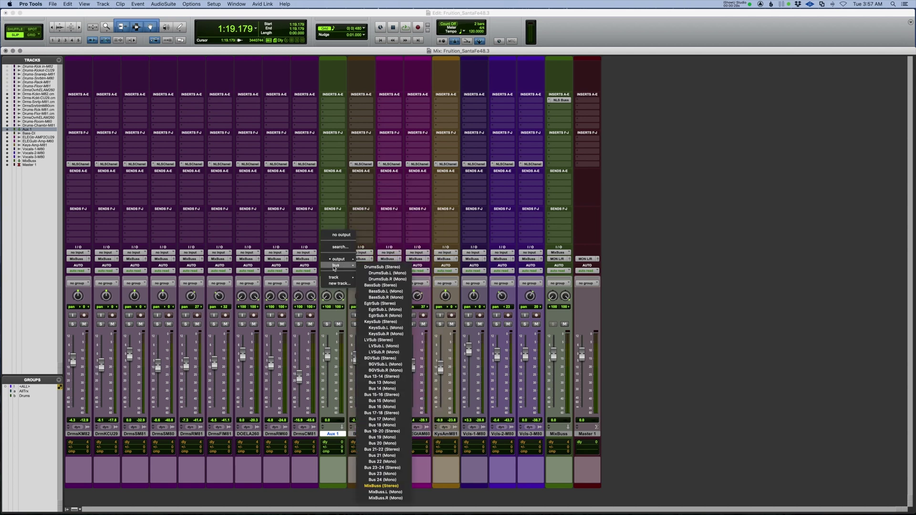
{"action": "left_click", "coordinate": [382, 487]}
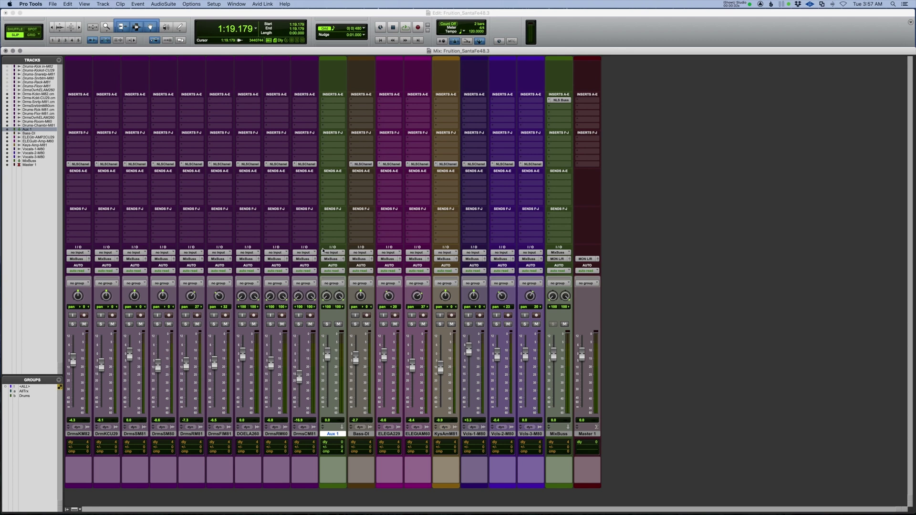
{"action": "left_click", "coordinate": [334, 254]}
{"action": "mouse_move", "coordinate": [336, 257]}
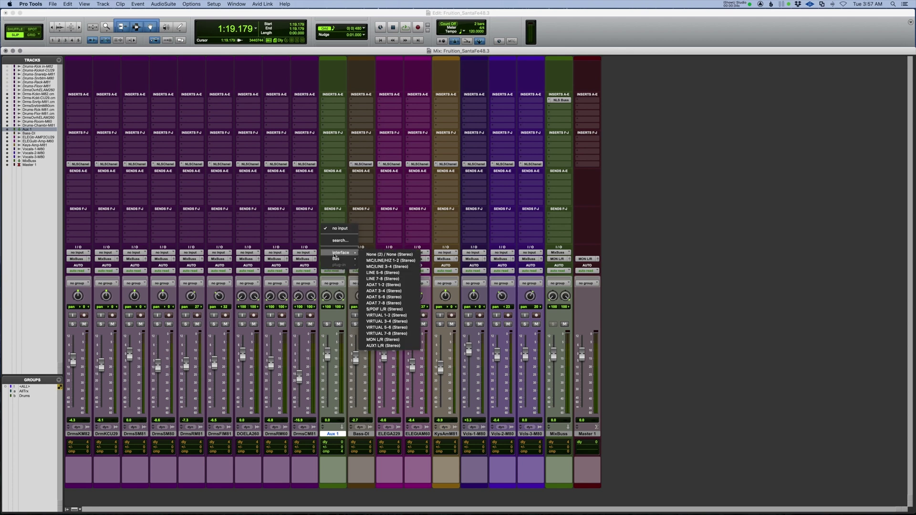
{"action": "left_click", "coordinate": [371, 263]}
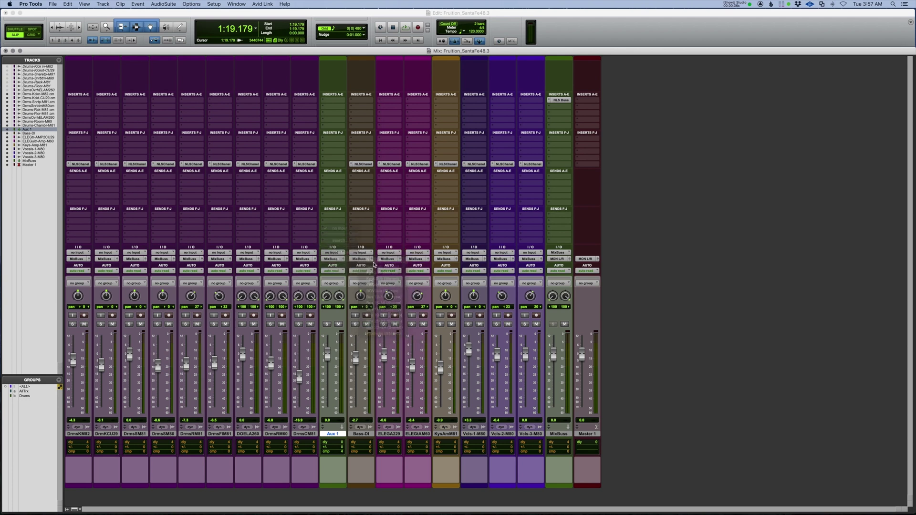
Select all the drum tracks and route their outputs together to the DrumsSub stereo bus.
{"action": "left_click", "coordinate": [308, 435]}
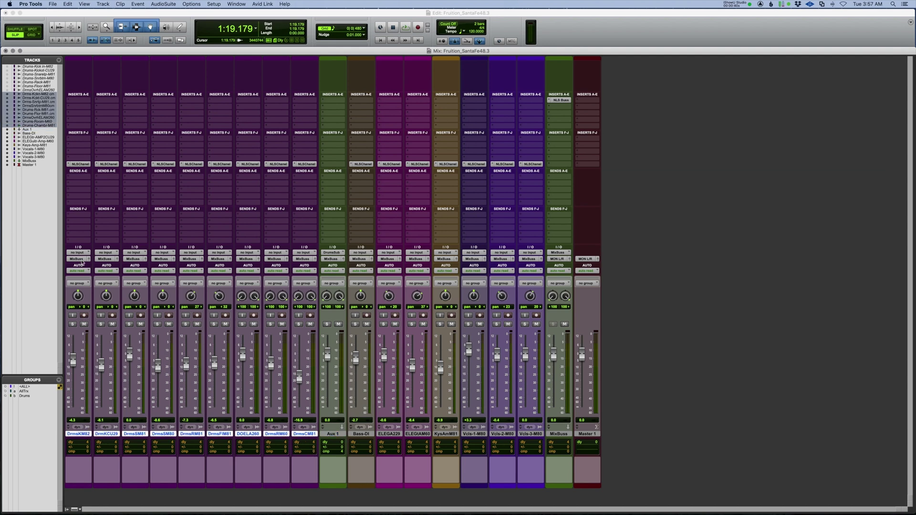
{"action": "left_click", "coordinate": [82, 260]}
{"action": "mouse_move", "coordinate": [84, 266]}
{"action": "left_click", "coordinate": [129, 268], "text": "alt+shift"}
Change the new aux track's colour to bright cyan and close the colour palette.
{"action": "double_click", "coordinate": [338, 488]}
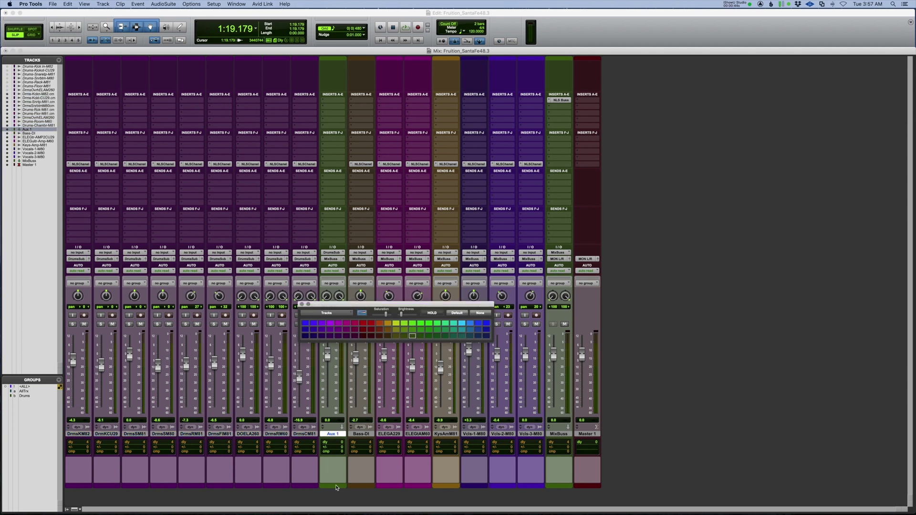
{"action": "left_click", "coordinate": [460, 326]}
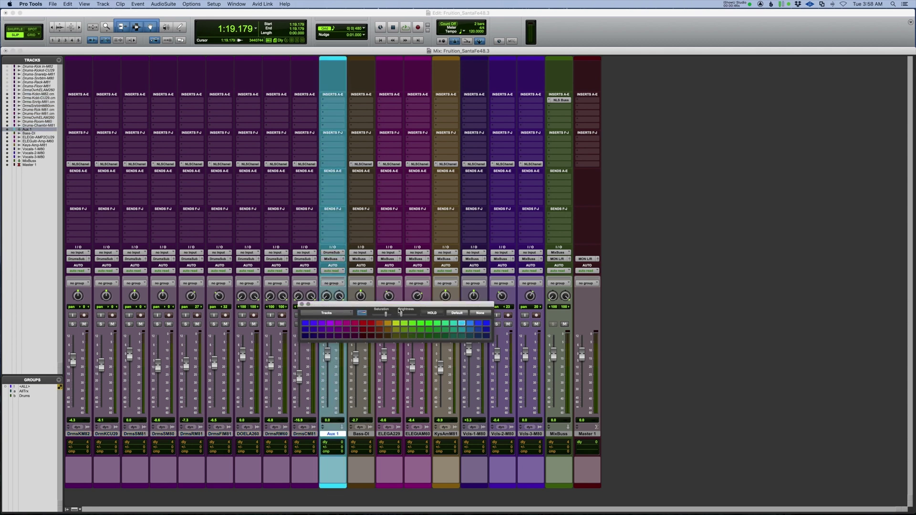
{"action": "left_click", "coordinate": [301, 304]}
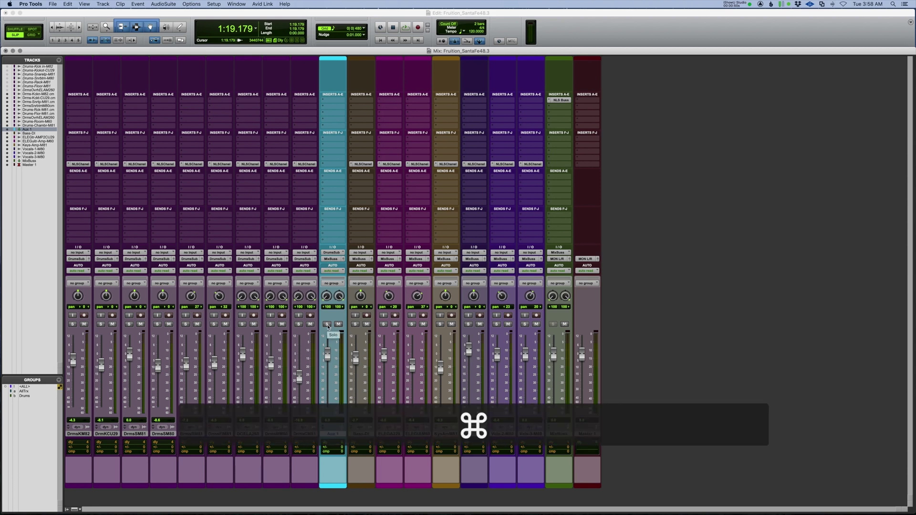
Solo-safe the new aux track and test it by briefly soloing the DrmsSM81 track during playback.
{"action": "left_click", "coordinate": [327, 325], "text": "super"}
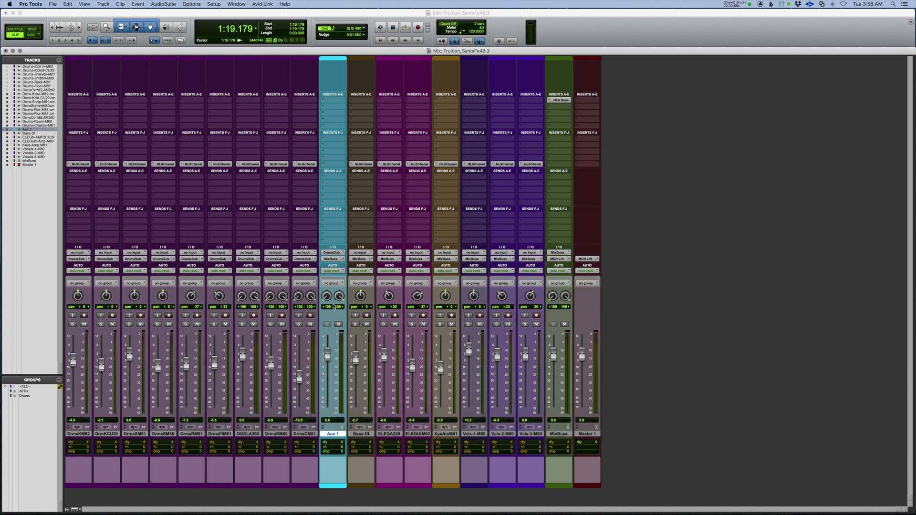
{"action": "left_click", "coordinate": [130, 326]}
{"action": "key", "text": "space"}
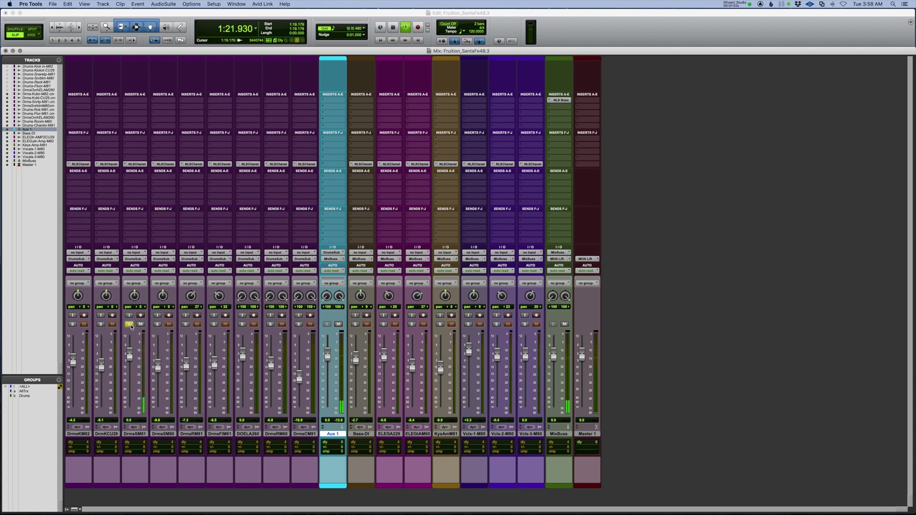
{"action": "left_click", "coordinate": [130, 325]}
{"action": "key", "text": "space"}
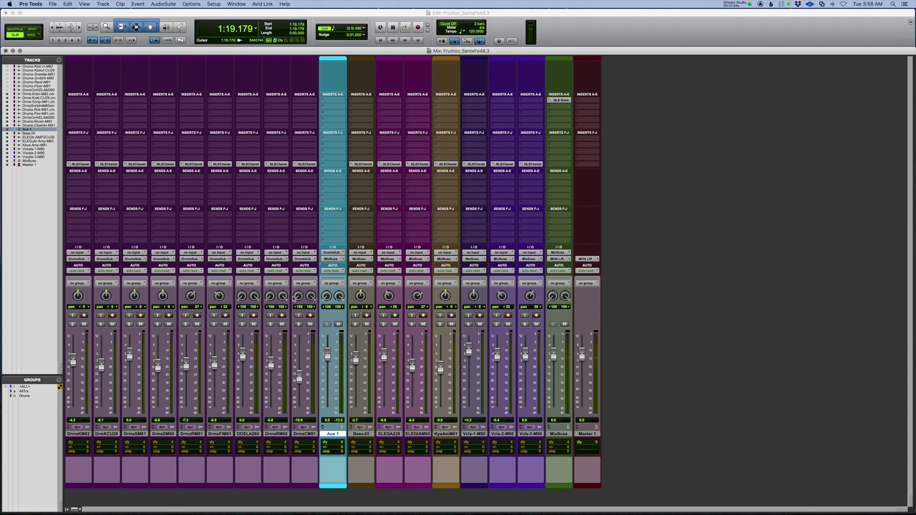
Rename the Aux 1 track as DrumSub.
{"action": "double_click", "coordinate": [333, 434]}
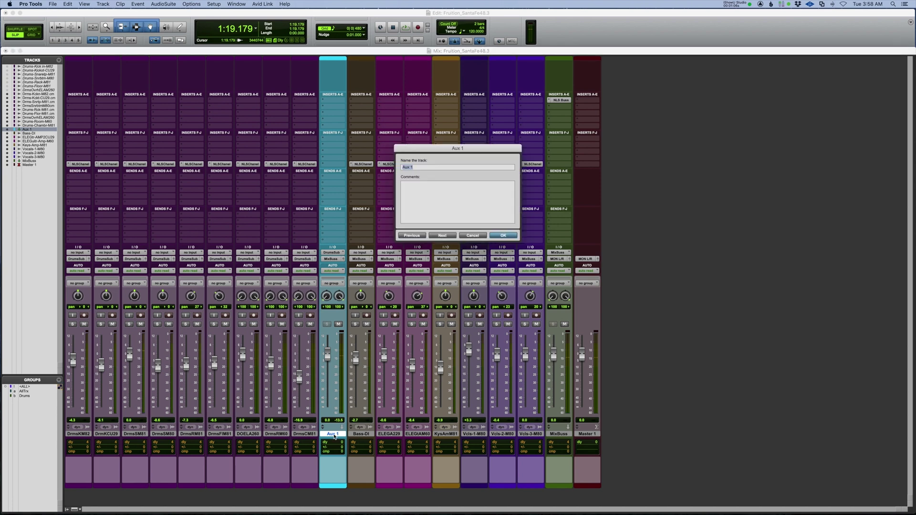
{"action": "type", "text": "Drumsub"}
{"action": "key", "text": "Return"}
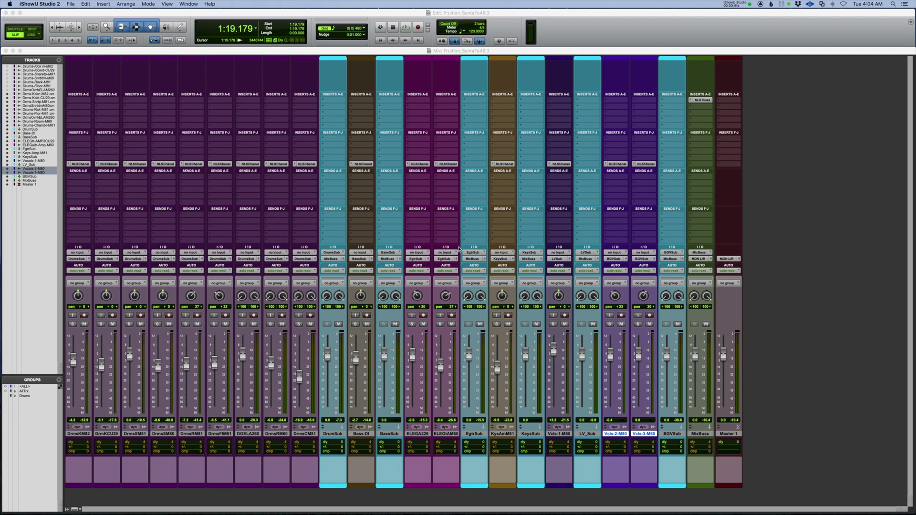
Select the last drum track, DrmsCM81, just before the DrumSub track.
{"action": "left_click", "coordinate": [309, 435]}
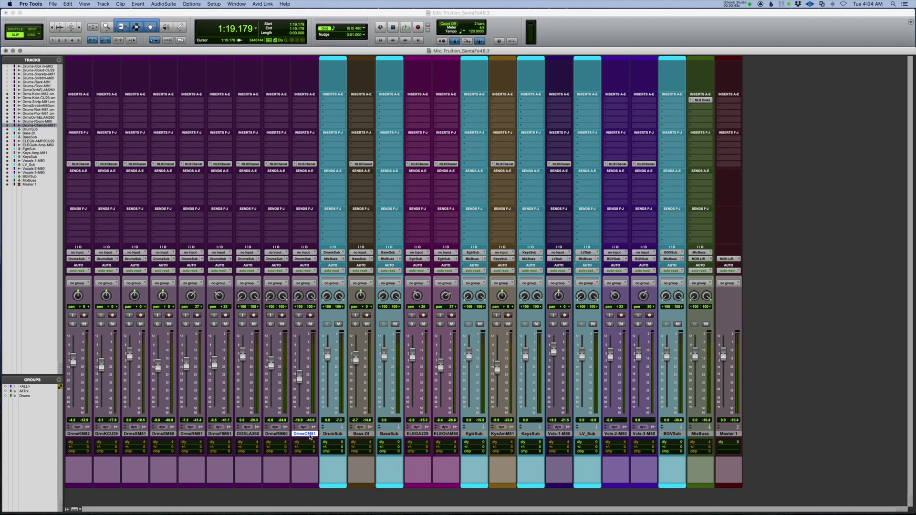